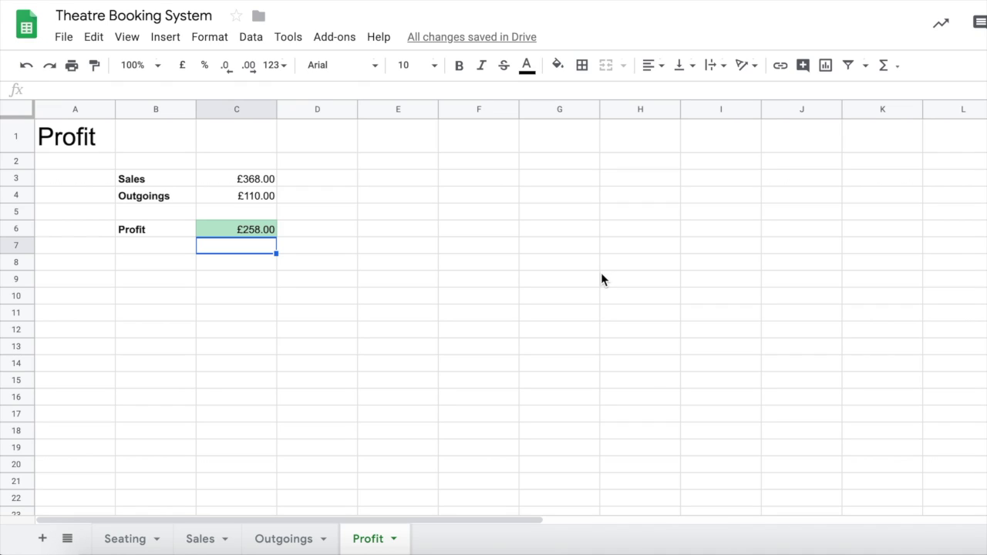
# - On the Sales sheet, insert a pie chart from the ticket seat types in A5:A7 and their quantities in C5:C7
pyautogui.click(200, 539)
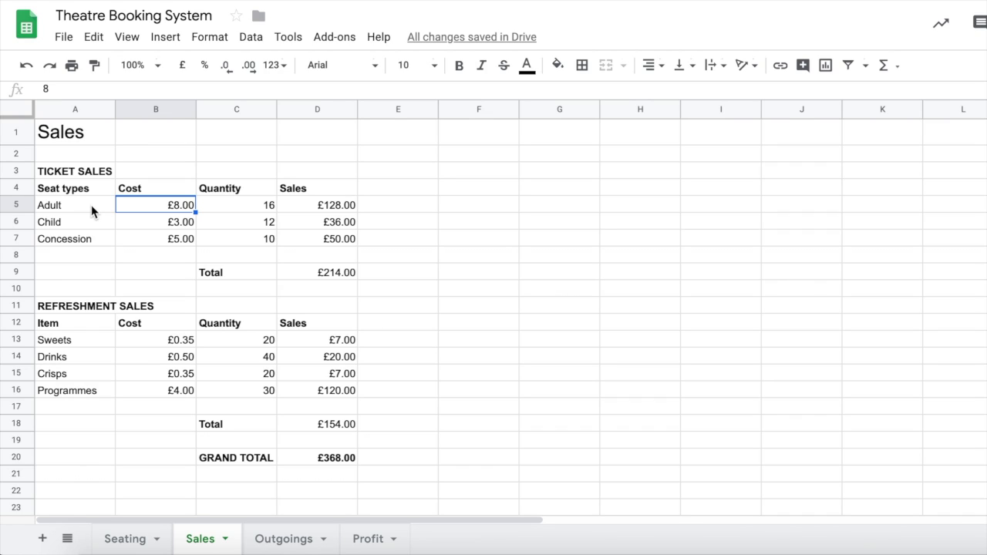
pyautogui.moveTo(88, 206); pyautogui.dragTo(84, 244)
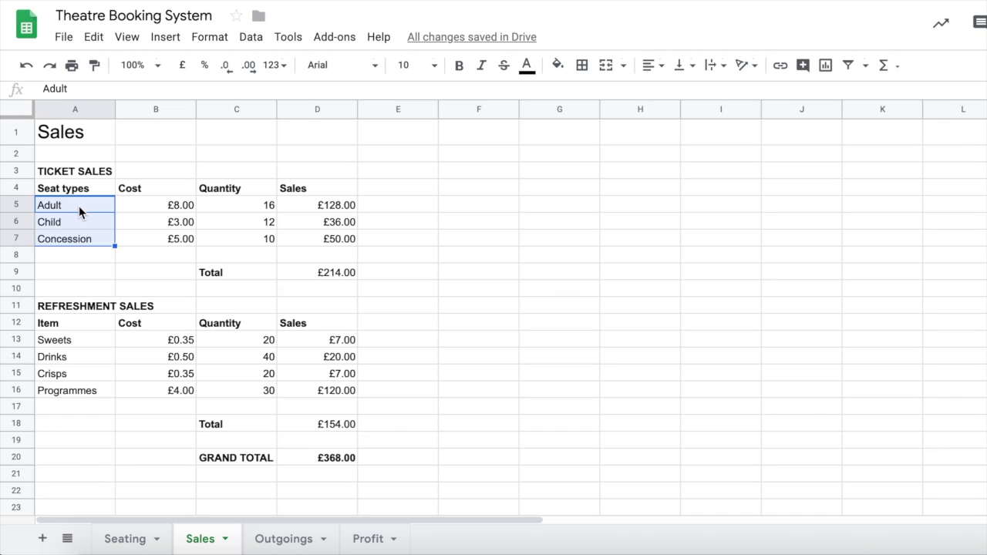
pyautogui.keyDown('ctrl'); pyautogui.click(224, 206); pyautogui.keyUp('ctrl')
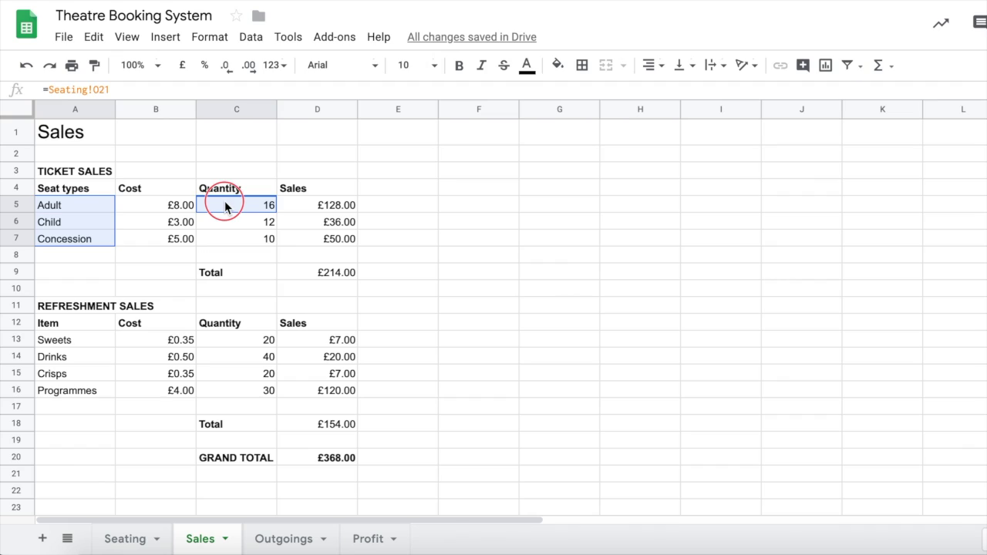
pyautogui.moveTo(224, 205); pyautogui.dragTo(221, 244)
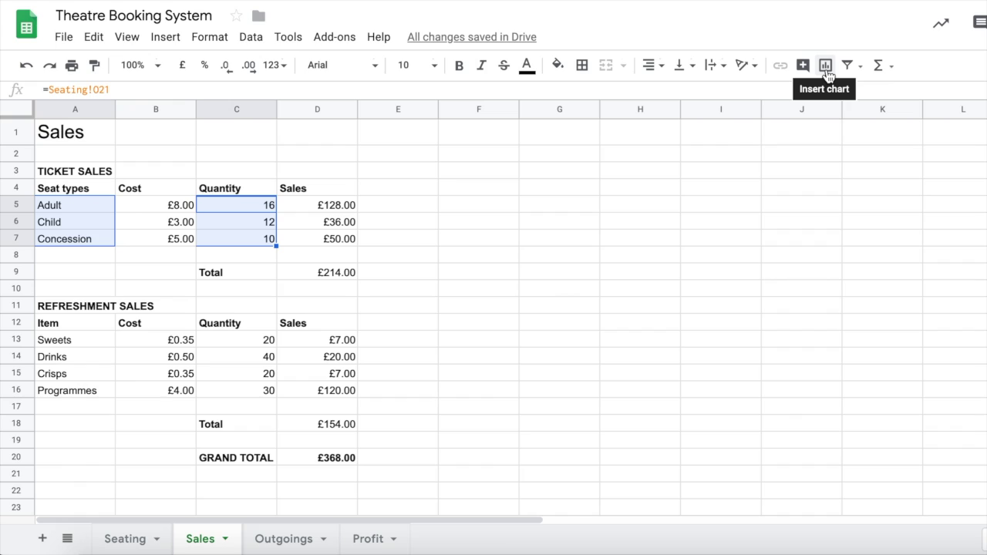
pyautogui.click(164, 43)
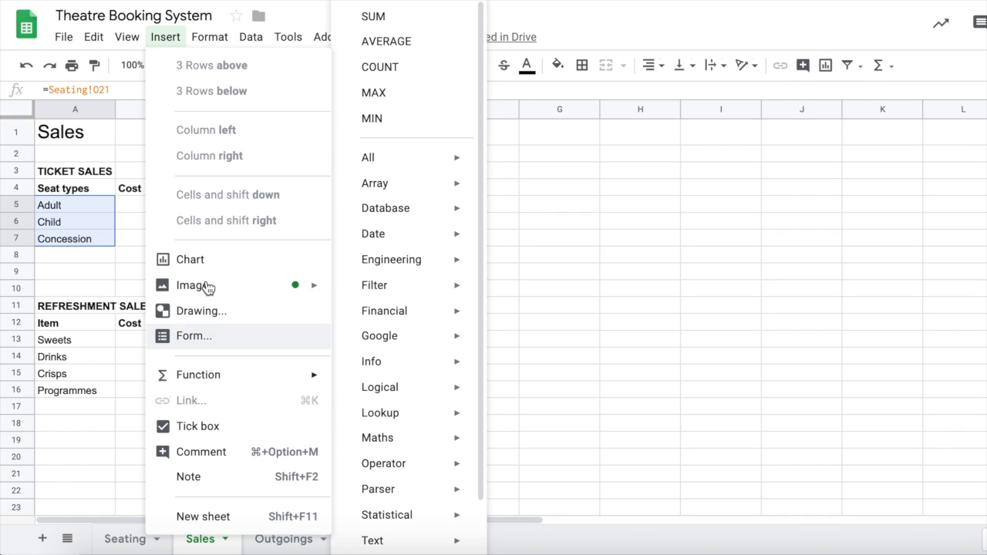
pyautogui.press('Escape')
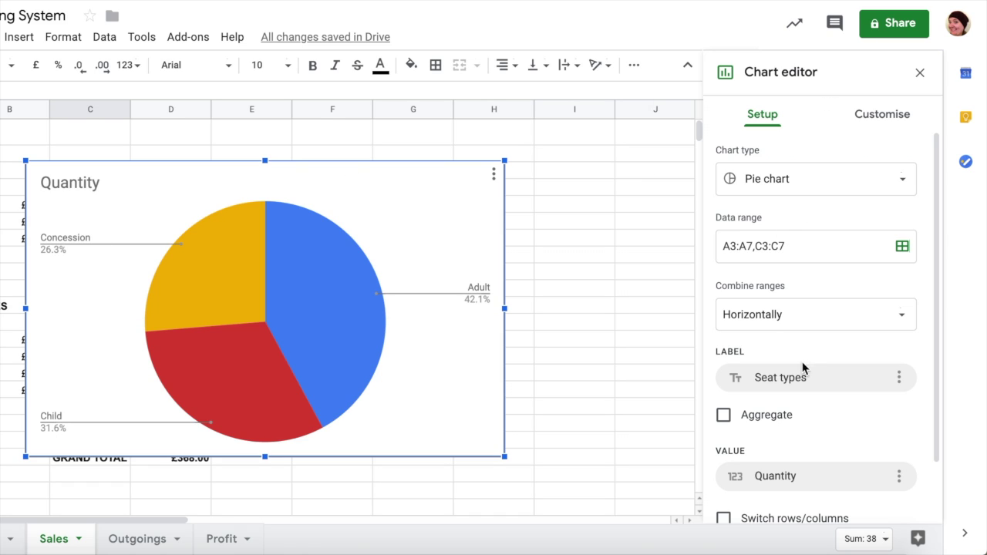
# - Examine the pie chart's setup settings and its customisation options, including chart style and pie chart
pyautogui.scroll(-1, 797, 438)
pyautogui.scroll(1, 797, 438)
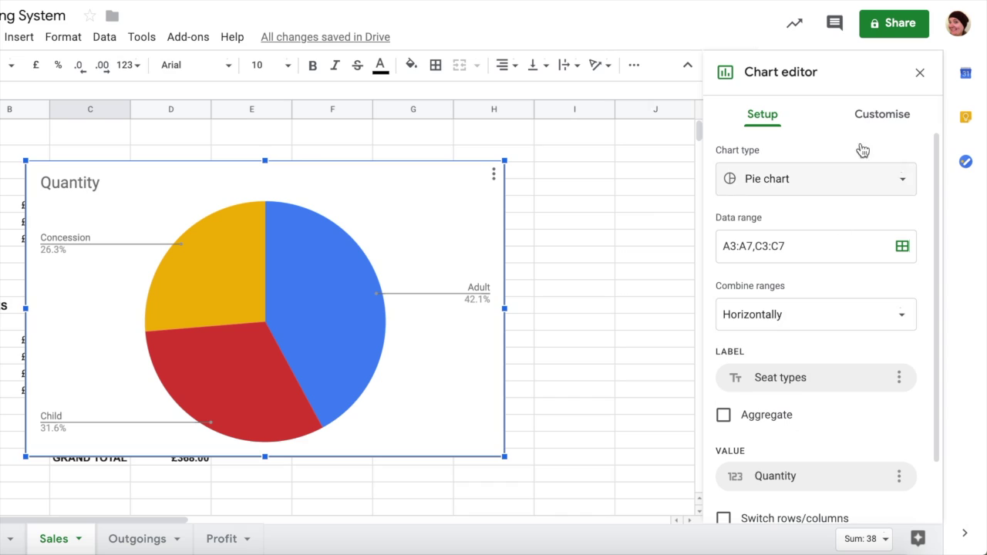
pyautogui.click(882, 115)
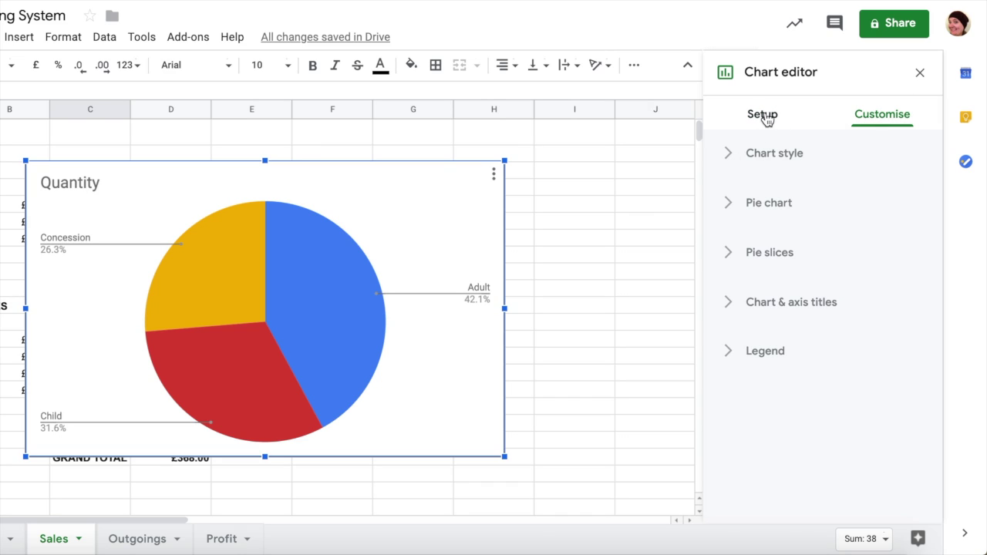
pyautogui.click(732, 157)
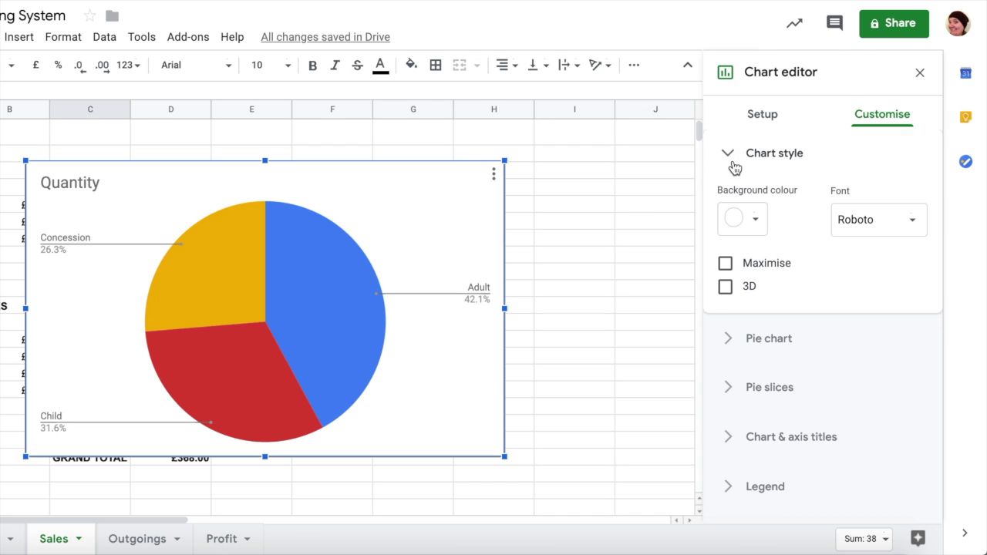
pyautogui.click(728, 155)
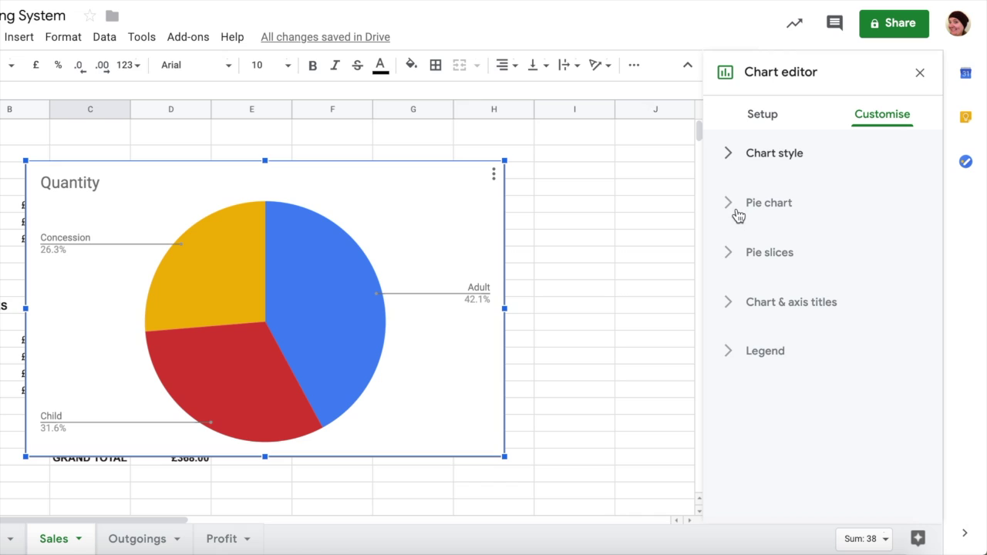
pyautogui.click(728, 207)
pyautogui.click(728, 209)
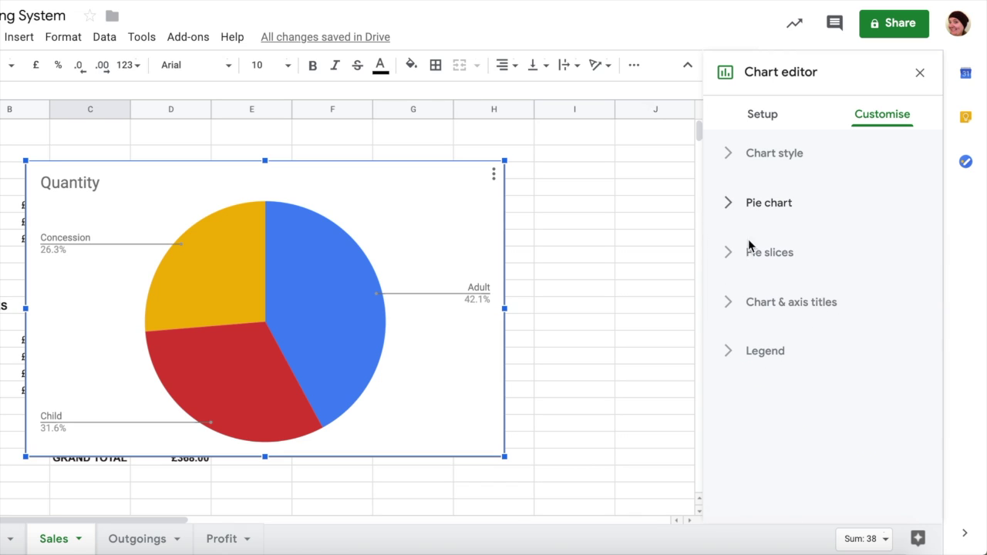
# - Shrink the pie chart to roughly half its size and place it beside the ticket sales table
pyautogui.click(546, 222)
pyautogui.click(330, 264)
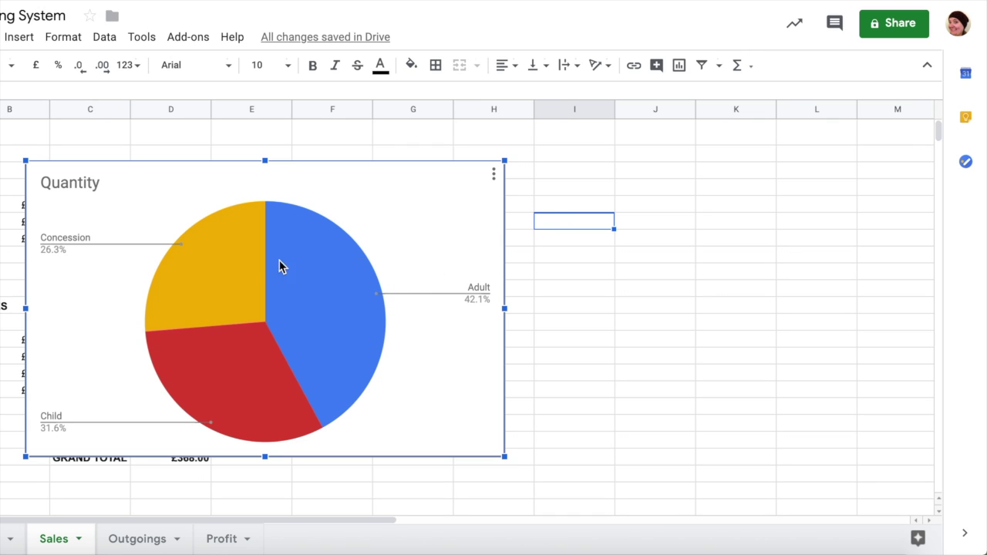
pyautogui.moveTo(223, 240); pyautogui.dragTo(434, 229)
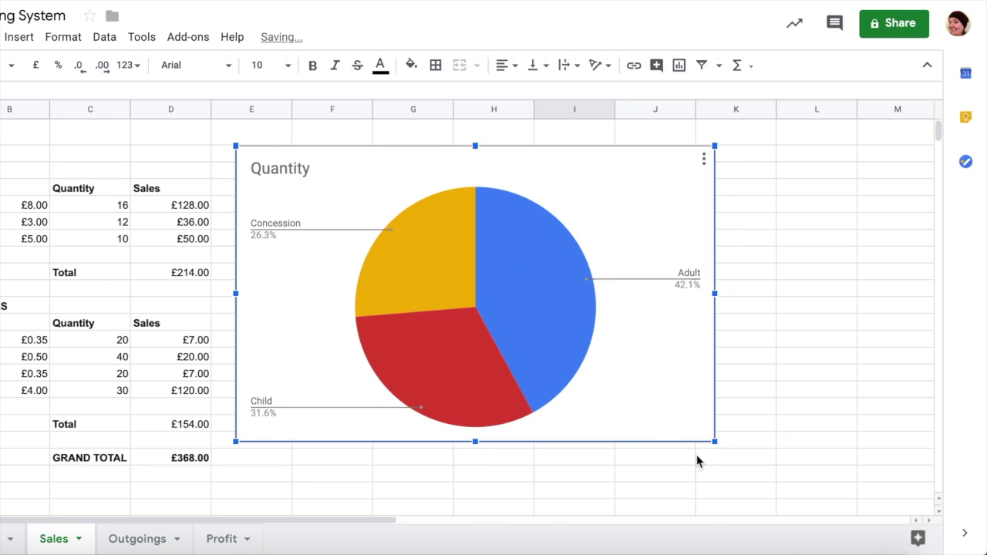
pyautogui.moveTo(714, 441); pyautogui.dragTo(455, 281)
pyautogui.moveTo(342, 205); pyautogui.dragTo(374, 212)
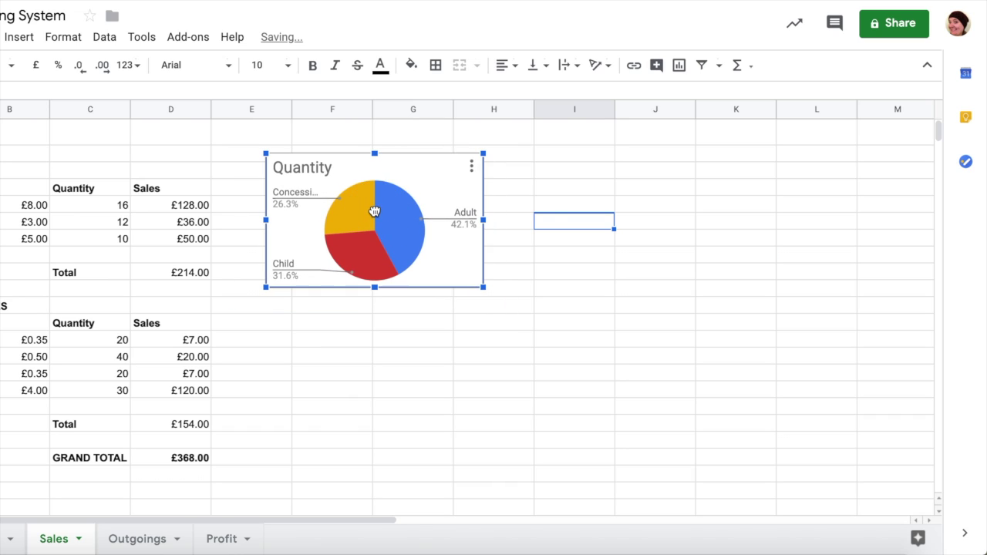
# - Change the pie chart's title to "Audience Demographic"
pyautogui.doubleClick(310, 169)
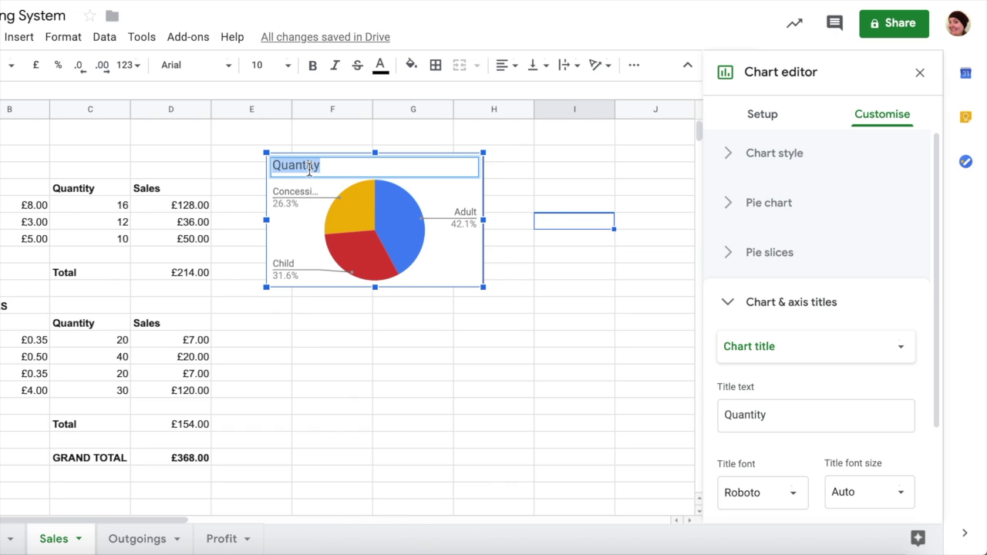
pyautogui.write('Ty')
pyautogui.press('BackSpace')
pyautogui.press('BackSpace')
pyautogui.write('Audience')
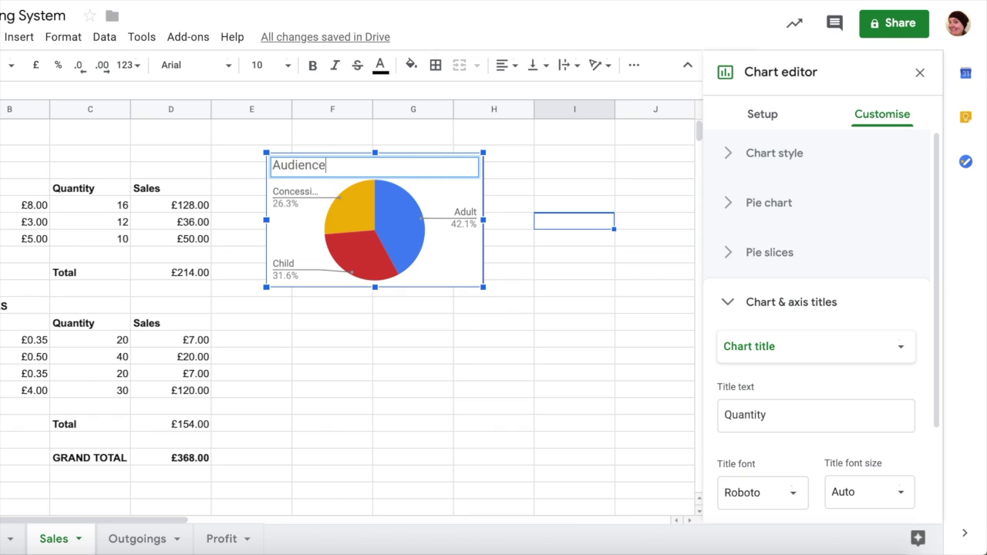
pyautogui.write(' Demographic')
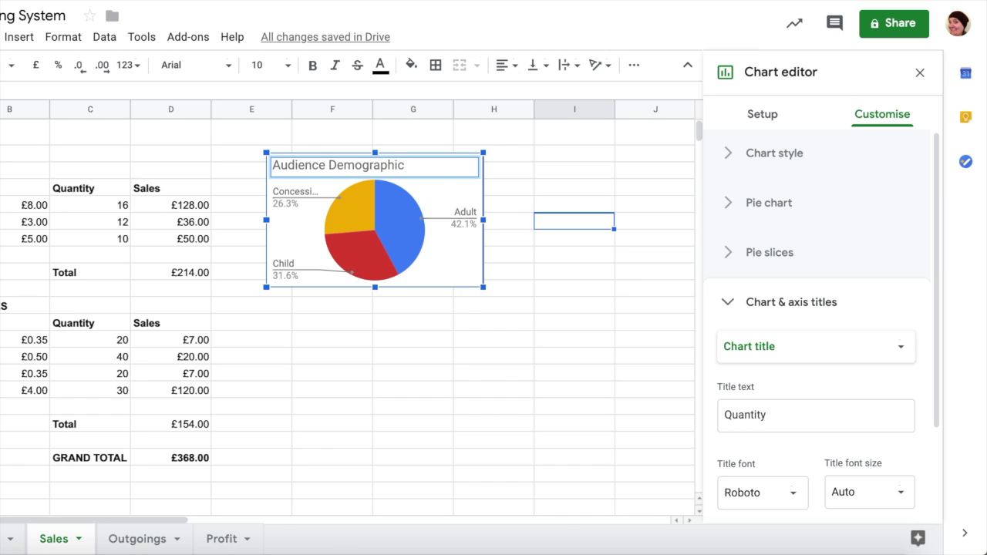
pyautogui.press('Return')
pyautogui.click(312, 347)
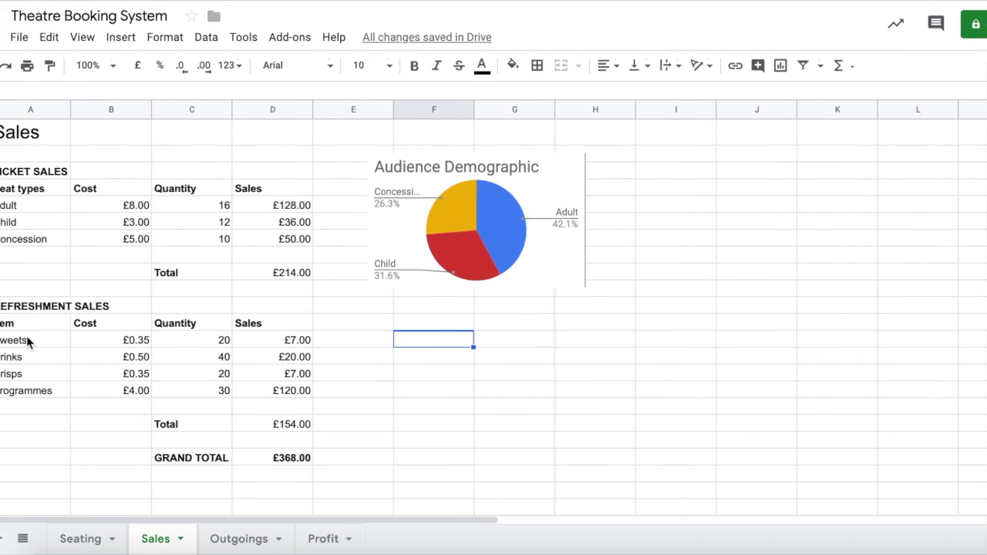
pyautogui.click(76, 341)
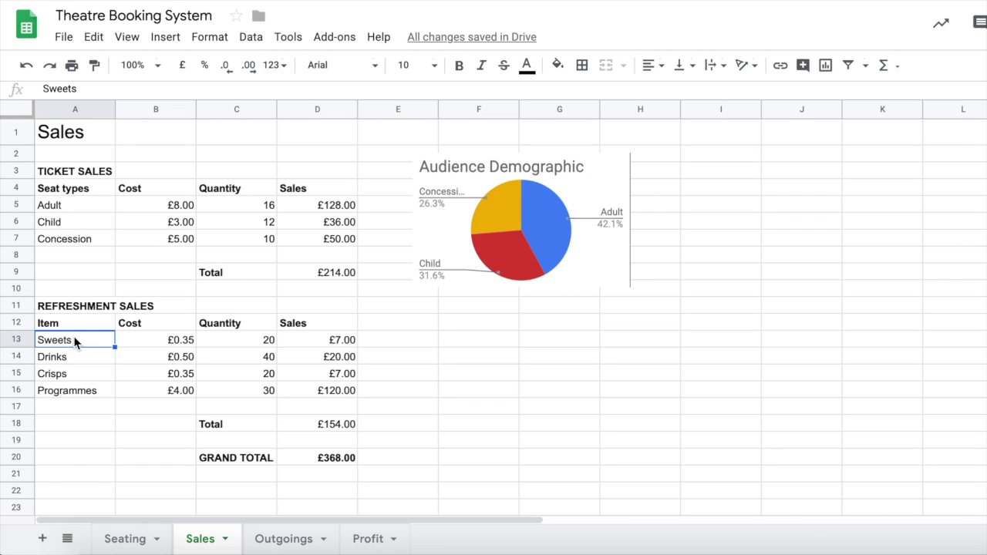
pyautogui.moveTo(75, 341); pyautogui.dragTo(77, 398)
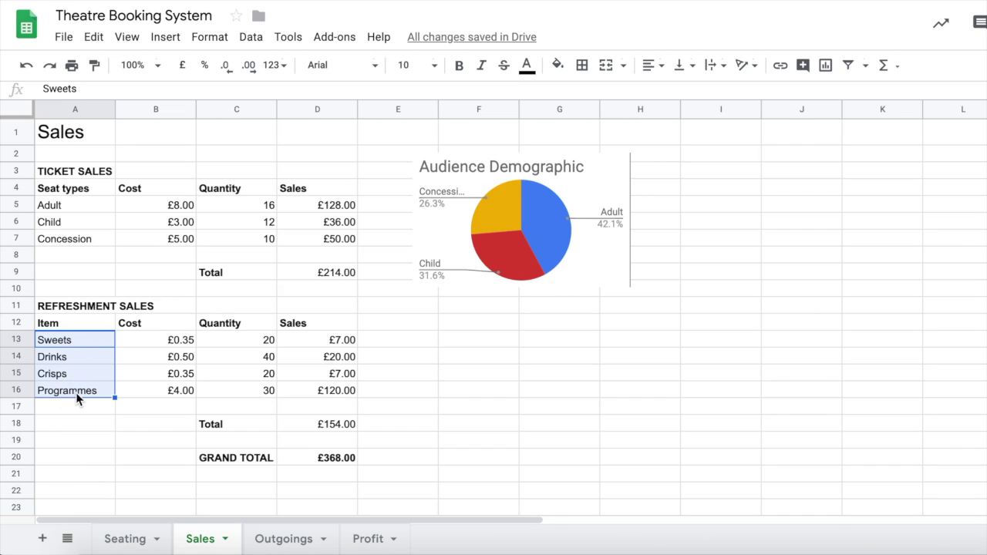
pyautogui.moveTo(246, 340); pyautogui.dragTo(245, 396)
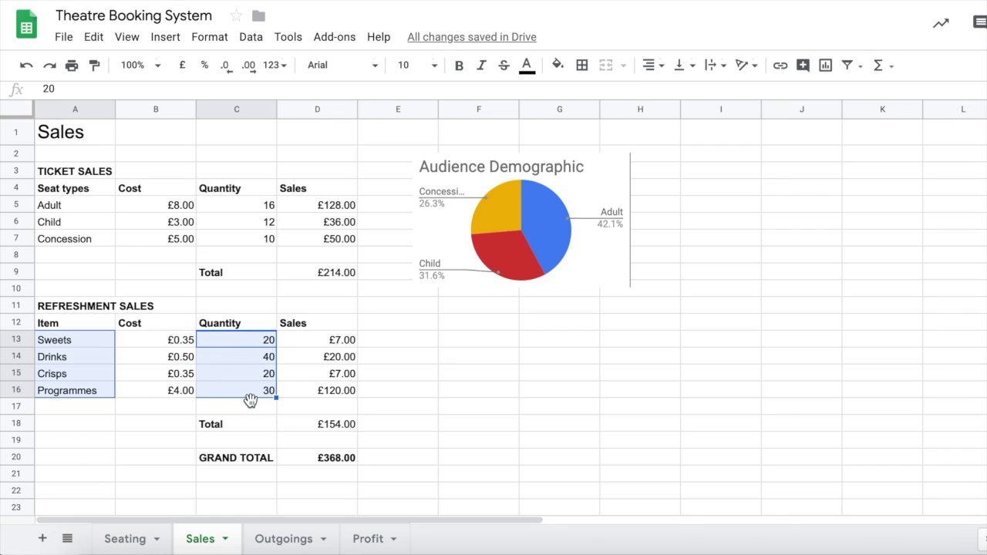
pyautogui.click(252, 401)
# - Insert a column chart from the refreshment items in A12:A16 and quantities in C12:C16, headers included, and reposition it on the sheet
pyautogui.click(88, 328)
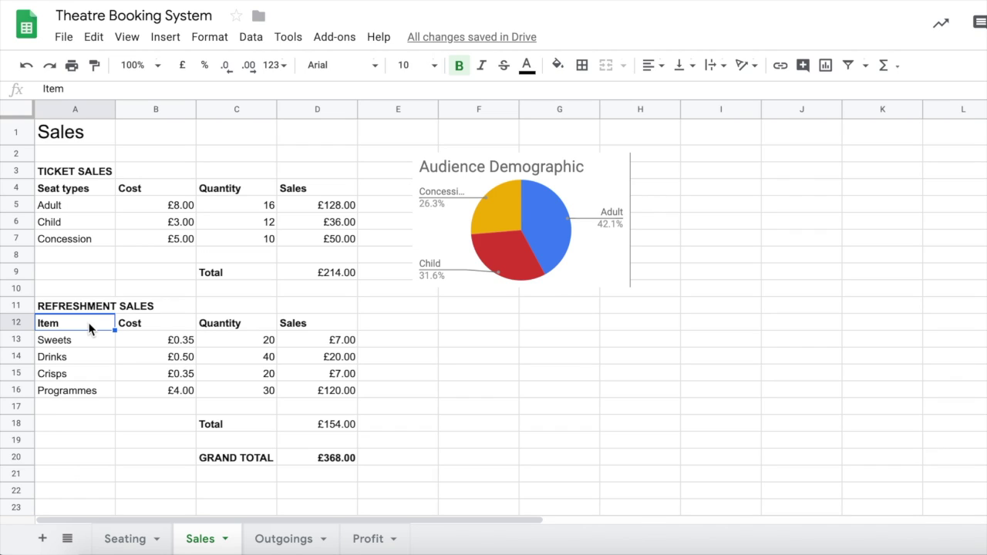
pyautogui.moveTo(89, 328); pyautogui.dragTo(85, 398)
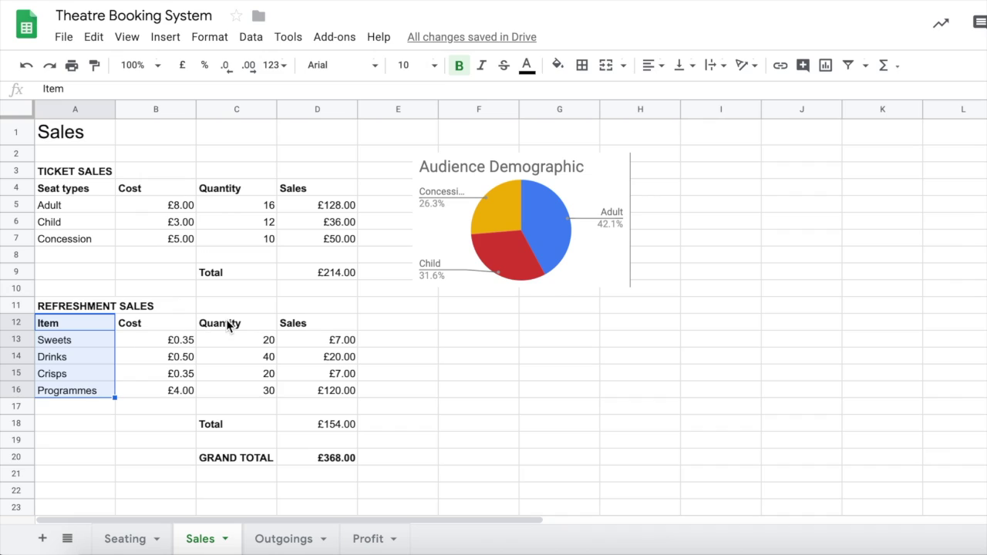
pyautogui.moveTo(226, 318); pyautogui.dragTo(224, 395)
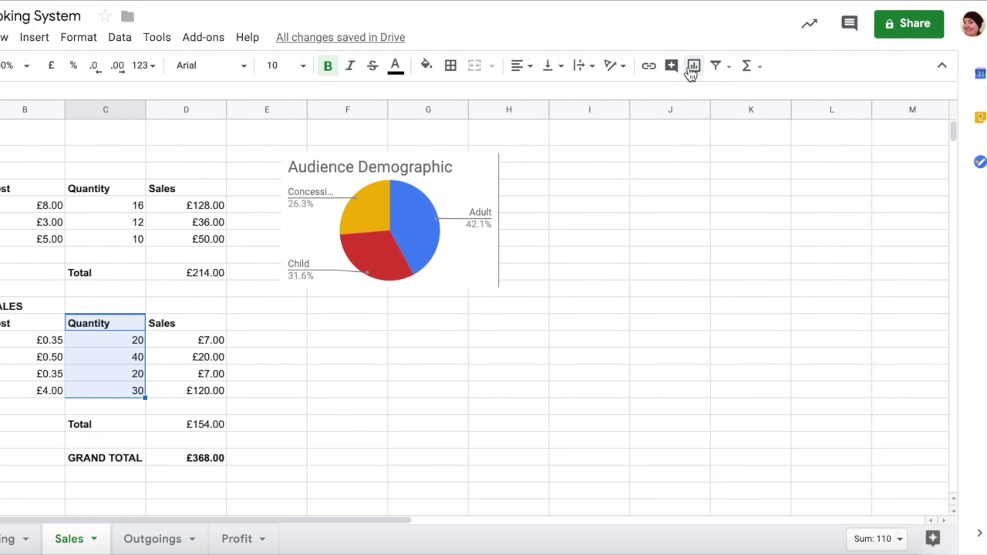
pyautogui.click(678, 66)
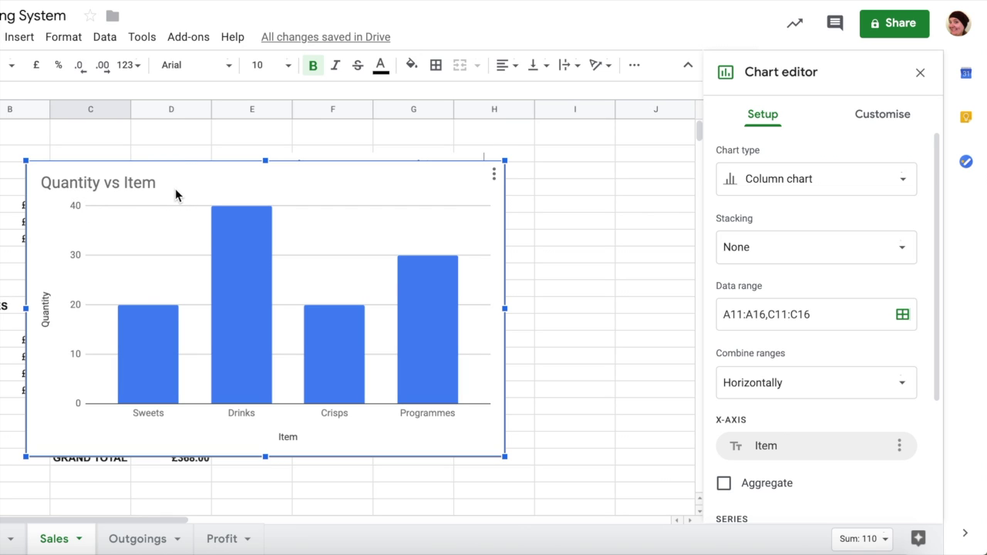
pyautogui.moveTo(177, 188); pyautogui.dragTo(378, 191)
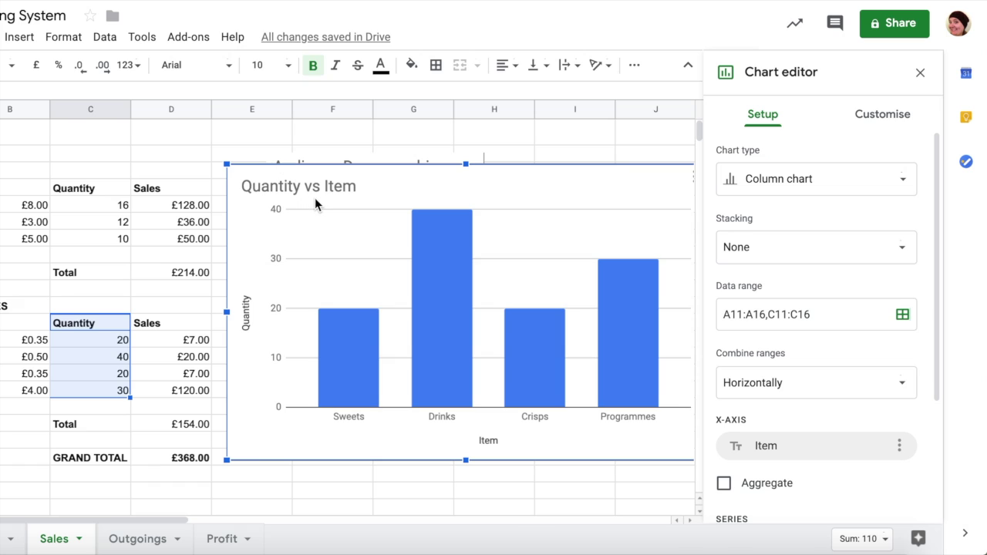
pyautogui.moveTo(399, 225); pyautogui.dragTo(287, 202)
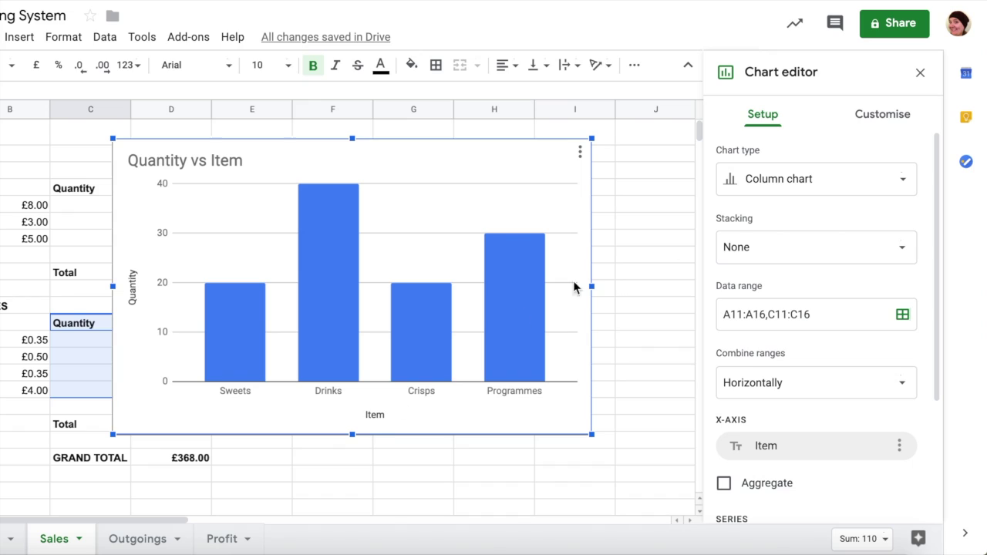
# - Browse the chart types available for the refreshment chart, keeping the column chart
pyautogui.click(780, 182)
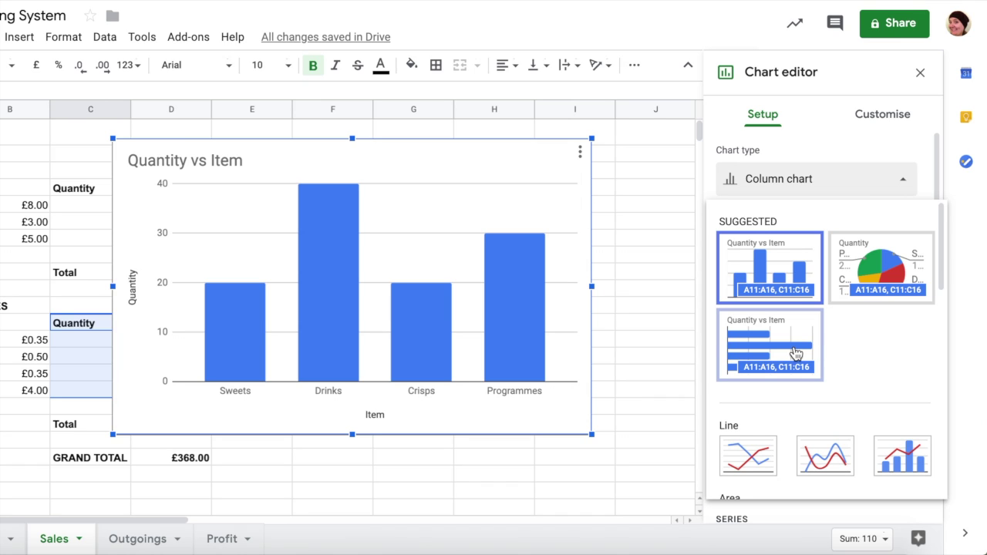
pyautogui.scroll(-5, 796, 353)
pyautogui.scroll(-5, 797, 353)
pyautogui.scroll(10, 796, 353)
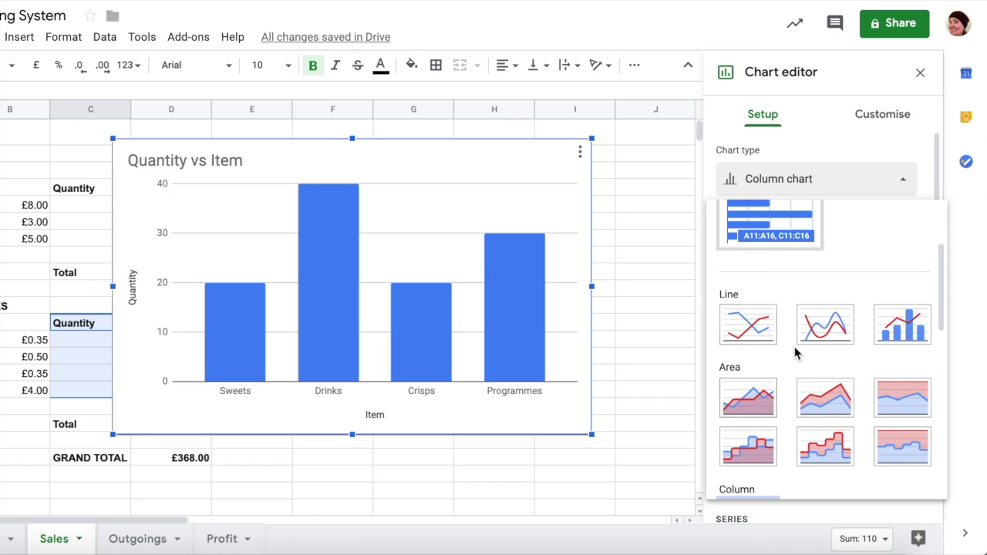
pyautogui.scroll(2, 797, 354)
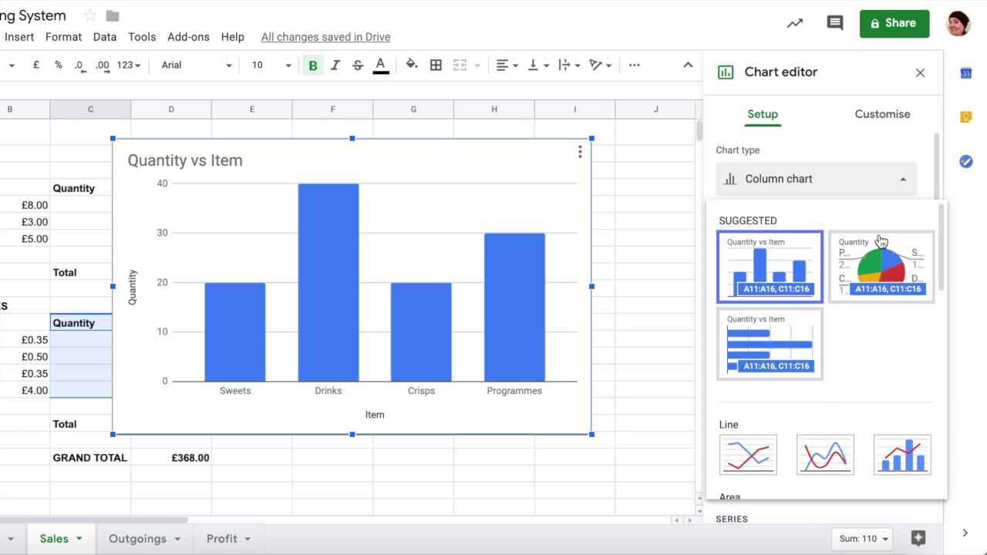
pyautogui.click(619, 243)
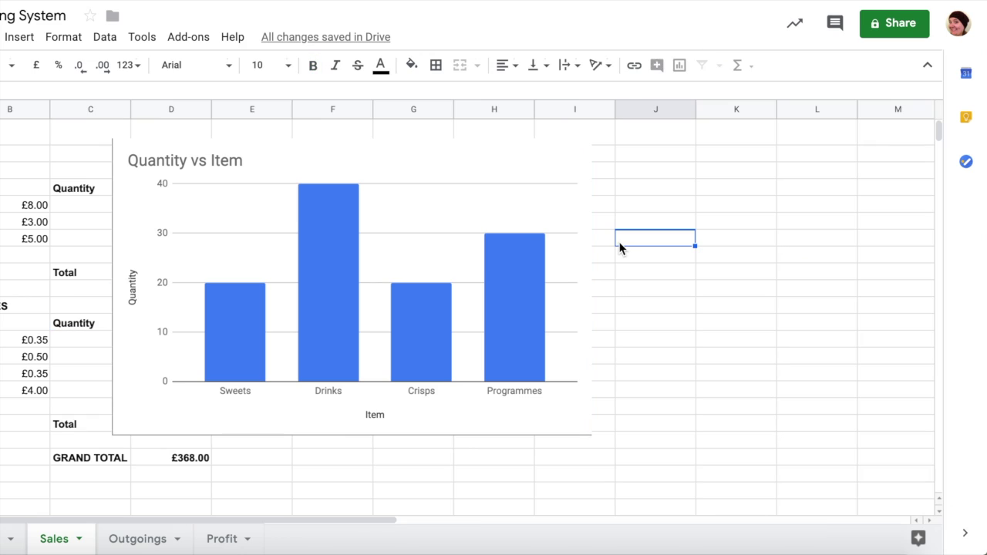
# - Shrink the column chart to about half its size and place it below the pie chart, beside the refreshment sales table
pyautogui.click(395, 273)
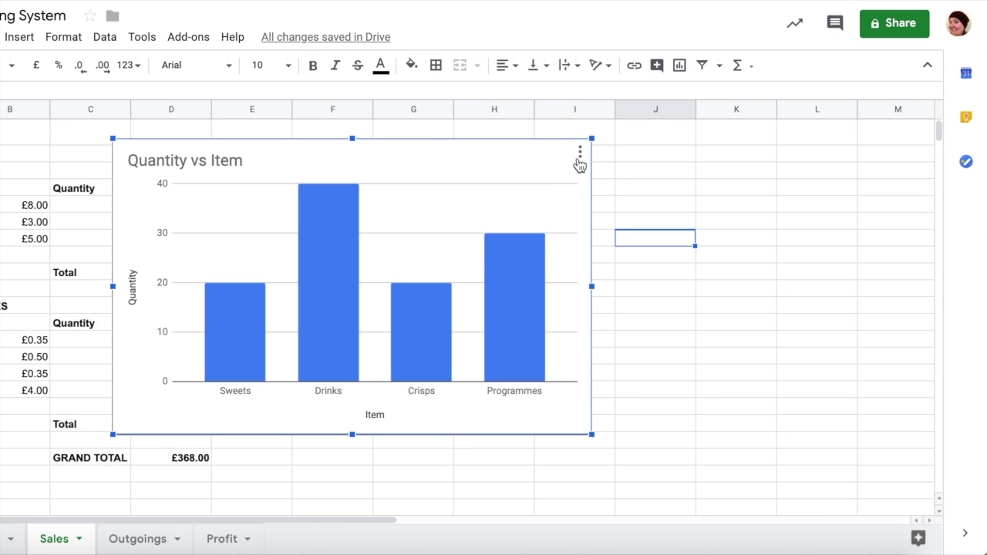
pyautogui.moveTo(593, 138); pyautogui.dragTo(352, 307)
pyautogui.moveTo(332, 341); pyautogui.dragTo(405, 375)
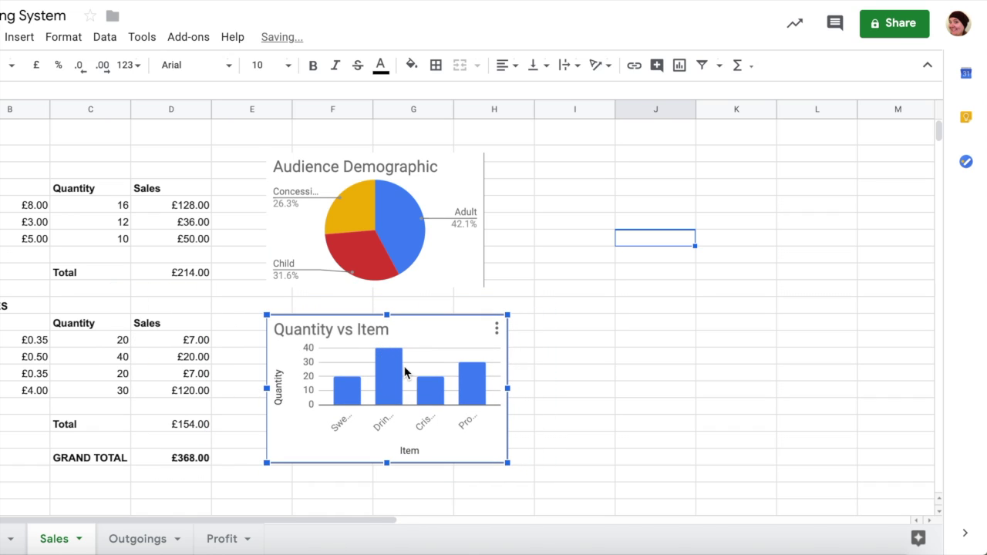
pyautogui.click(544, 359)
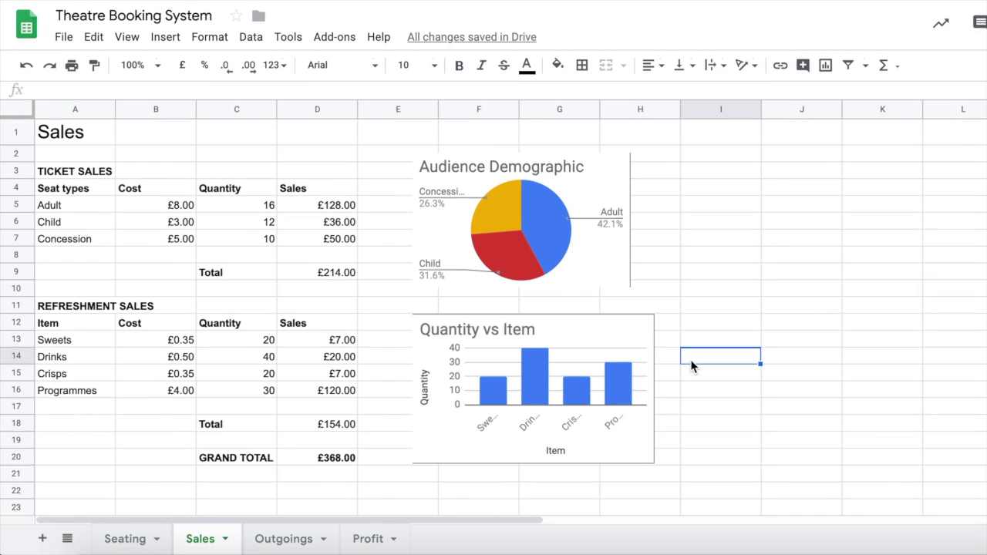
# - Apply all borders to the ticket sales table in A4:D7
pyautogui.moveTo(64, 188); pyautogui.dragTo(309, 240)
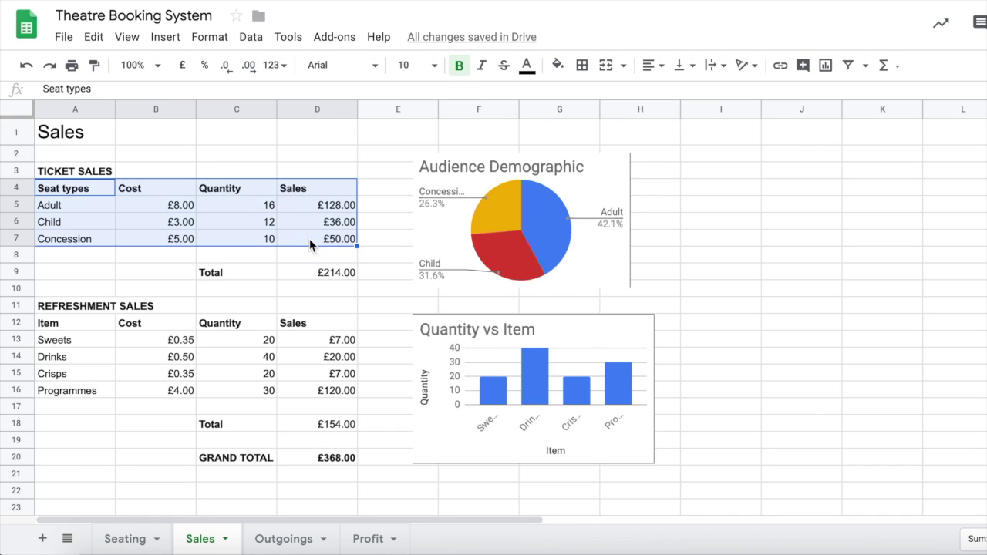
pyautogui.click(581, 65)
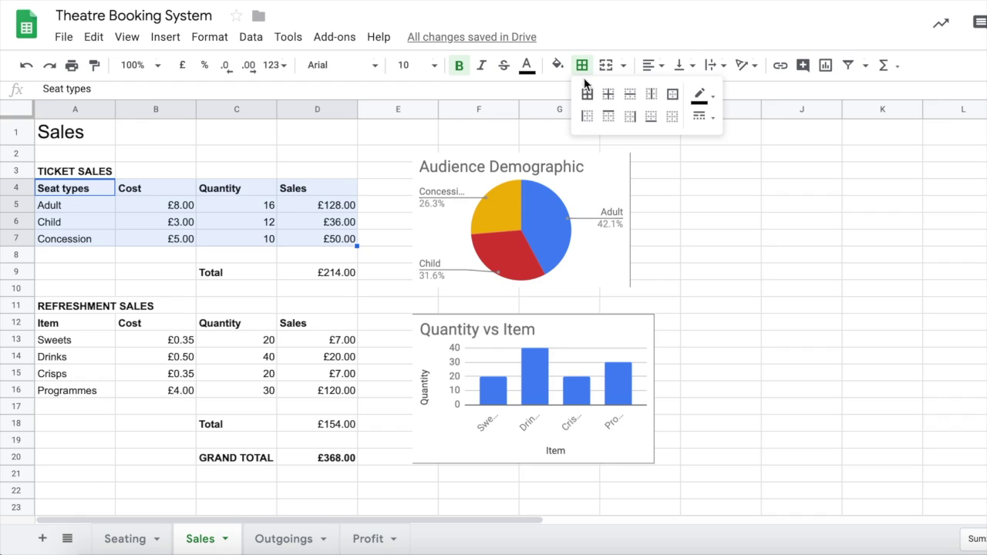
pyautogui.click(587, 94)
pyautogui.click(324, 250)
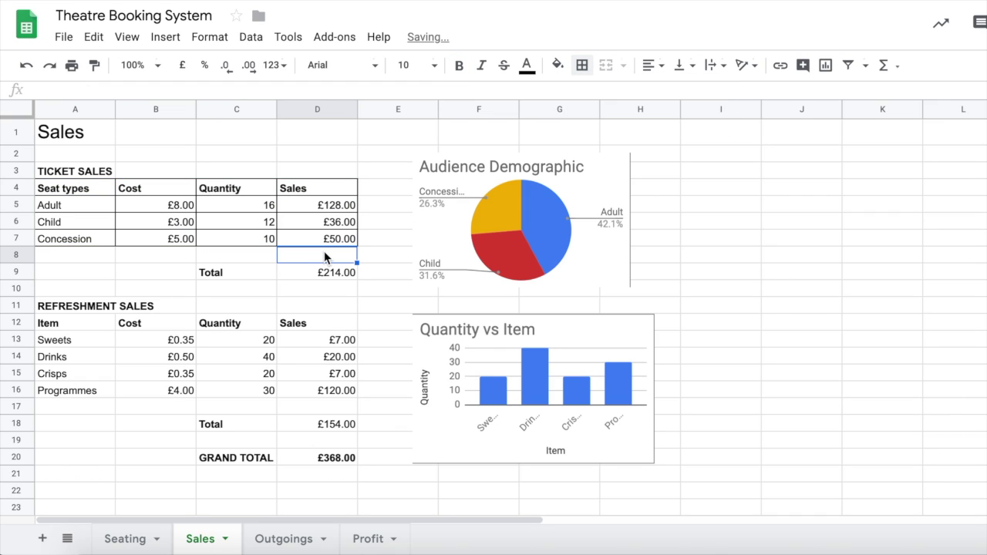